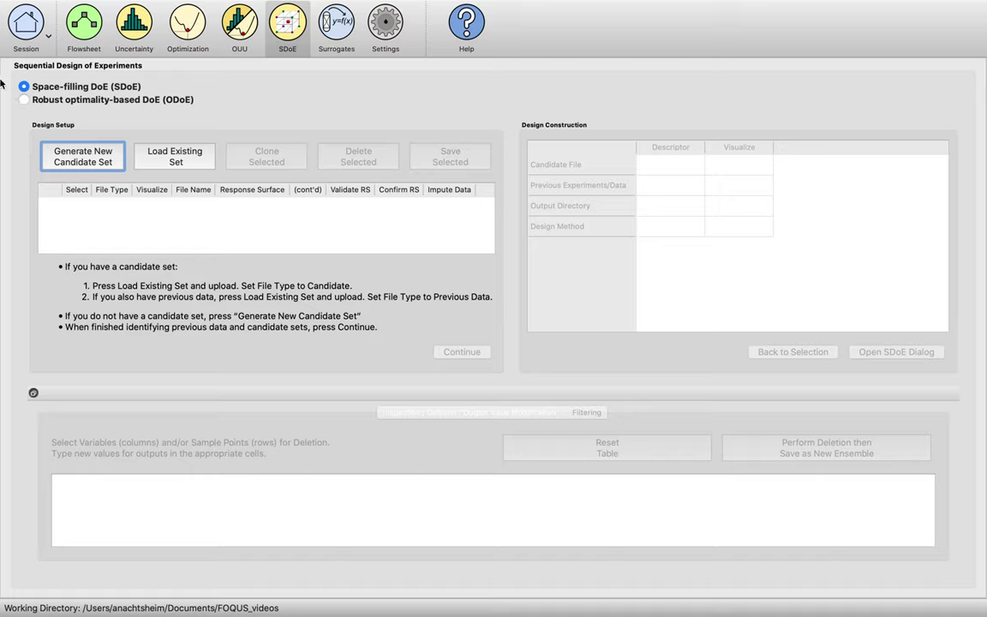
Load Example_2_data.csv as an existing set and keep its file type as Candidate
{"action": "left_click", "coordinate": [167, 165]}
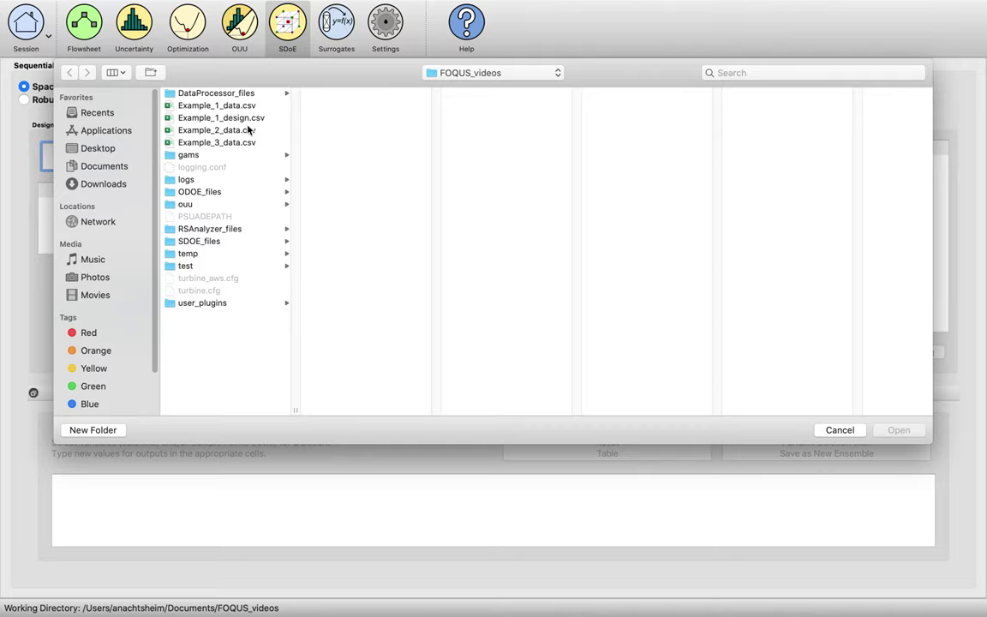
{"action": "left_click", "coordinate": [192, 130]}
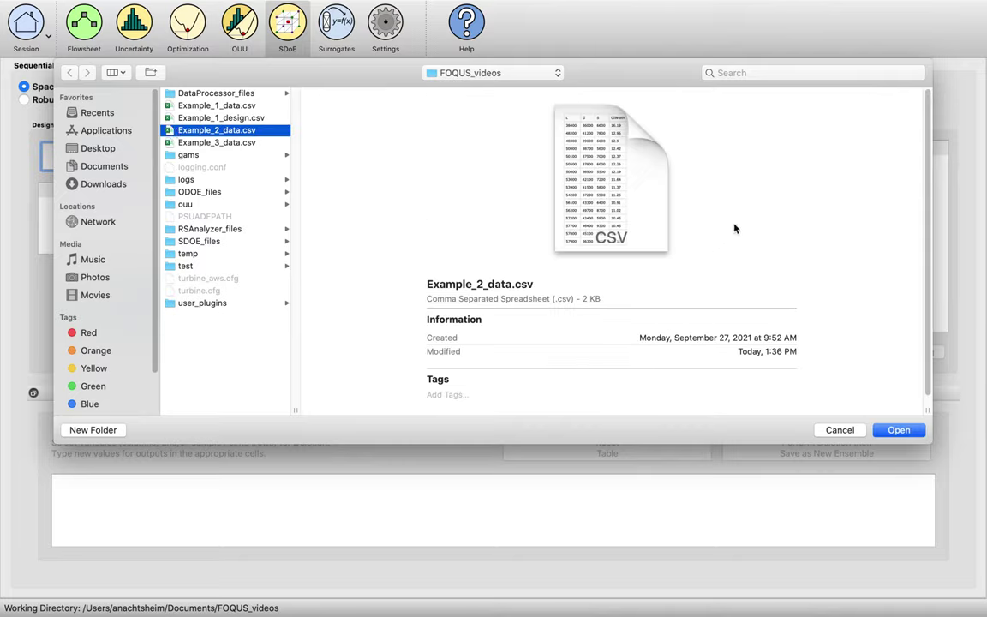
{"action": "left_click", "coordinate": [899, 431]}
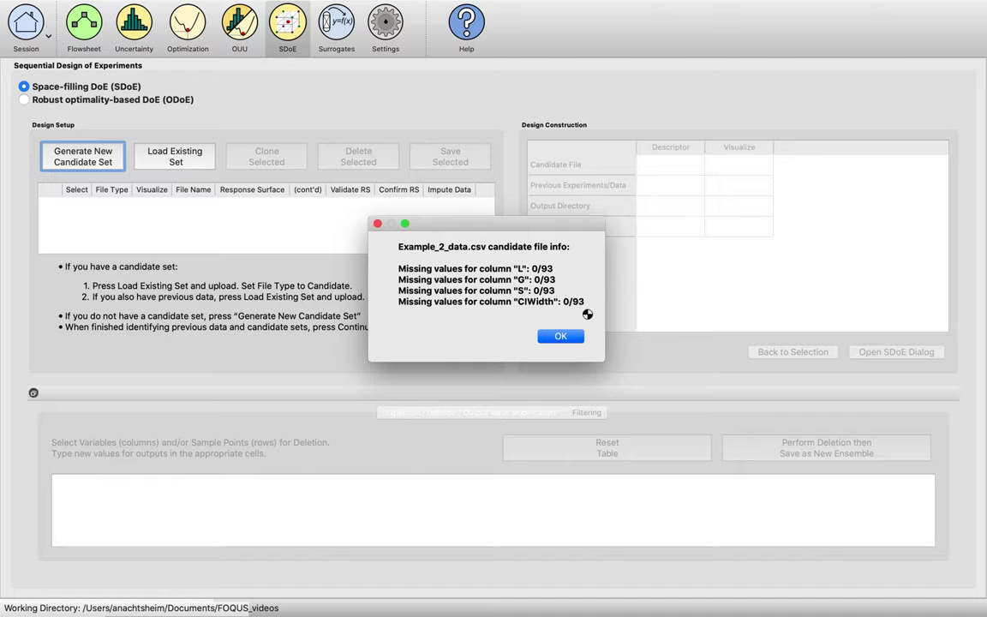
{"action": "left_click", "coordinate": [551, 338]}
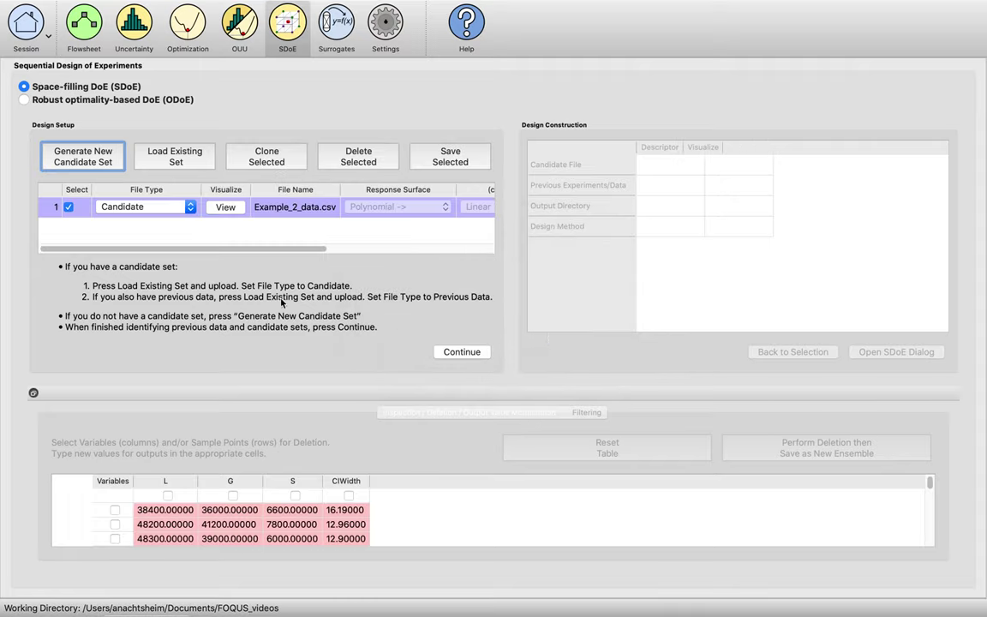
{"action": "left_click", "coordinate": [190, 207]}
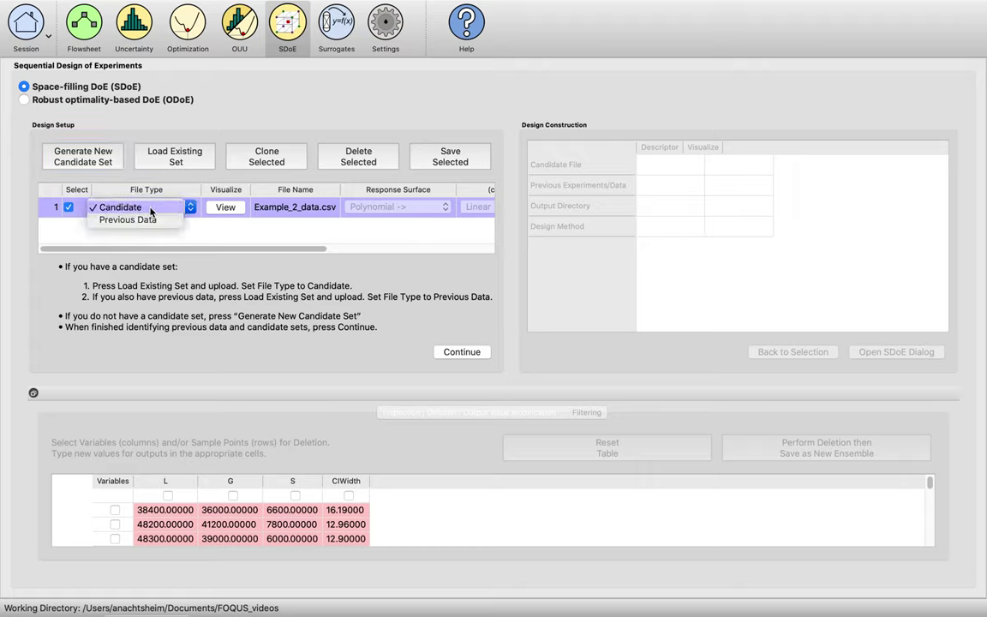
{"action": "left_click", "coordinate": [150, 208]}
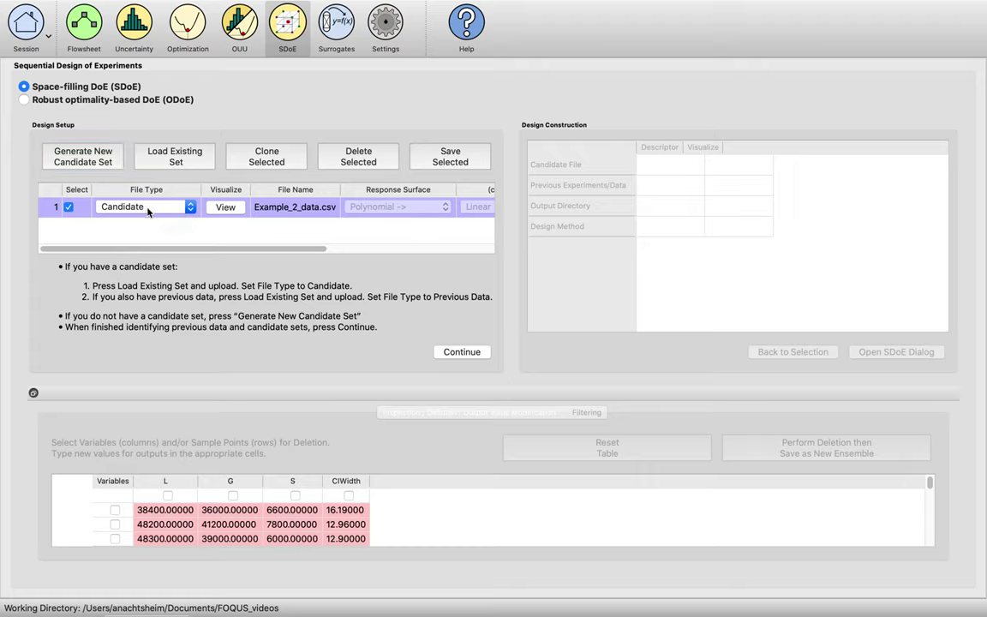
Load Example_1_design.csv as an existing set and set its file type to Previous Data
{"action": "left_click", "coordinate": [147, 152]}
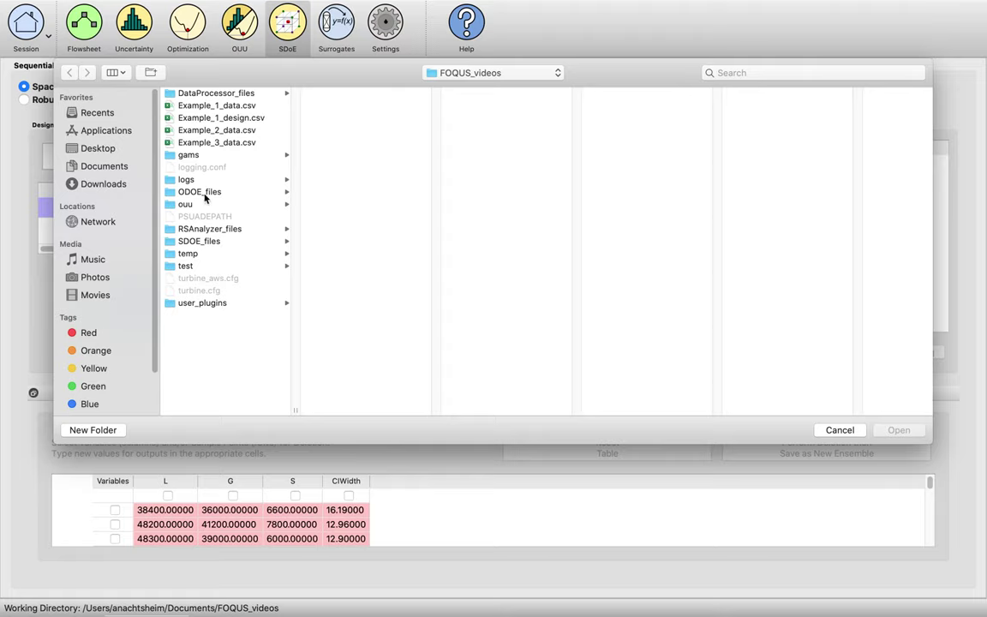
{"action": "left_click", "coordinate": [199, 118]}
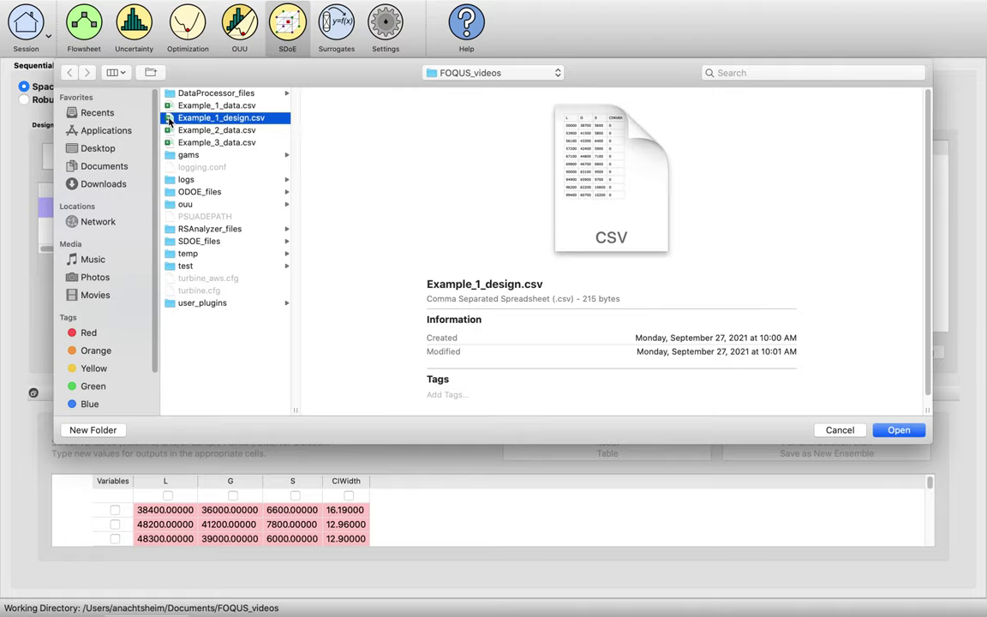
{"action": "left_click", "coordinate": [899, 430]}
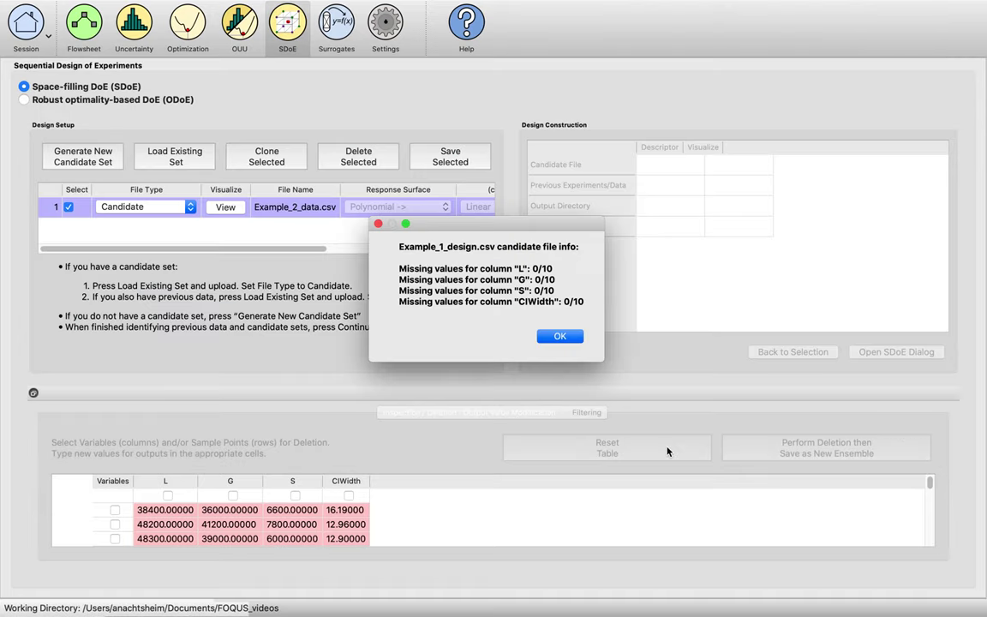
{"action": "left_click", "coordinate": [560, 336]}
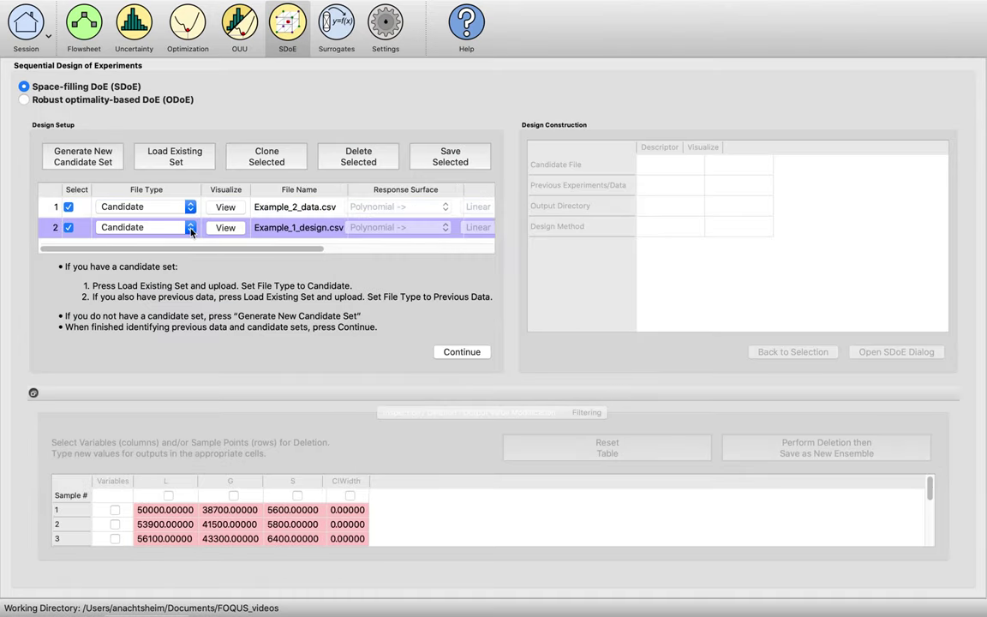
{"action": "left_click", "coordinate": [187, 230]}
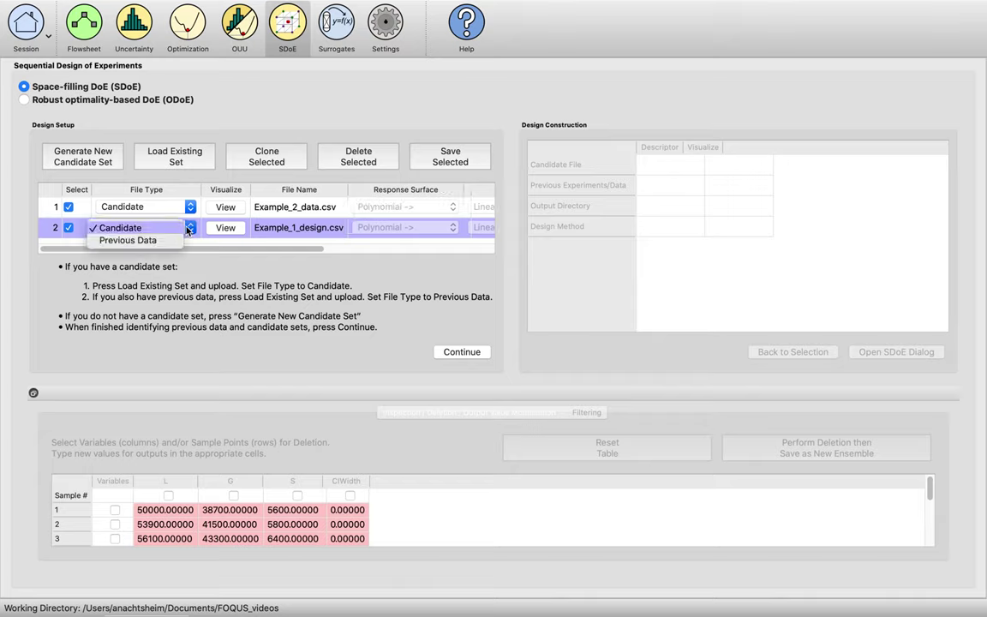
{"action": "left_click", "coordinate": [128, 242]}
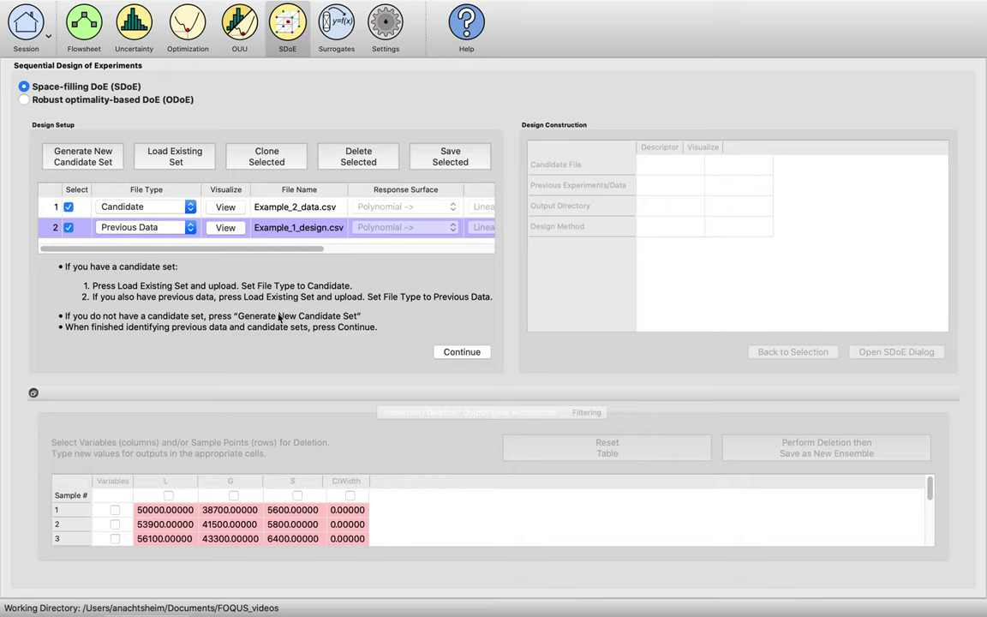
Preview the candidate set's L, G, S and CIWidth values, then close the preview
{"action": "left_click", "coordinate": [226, 227]}
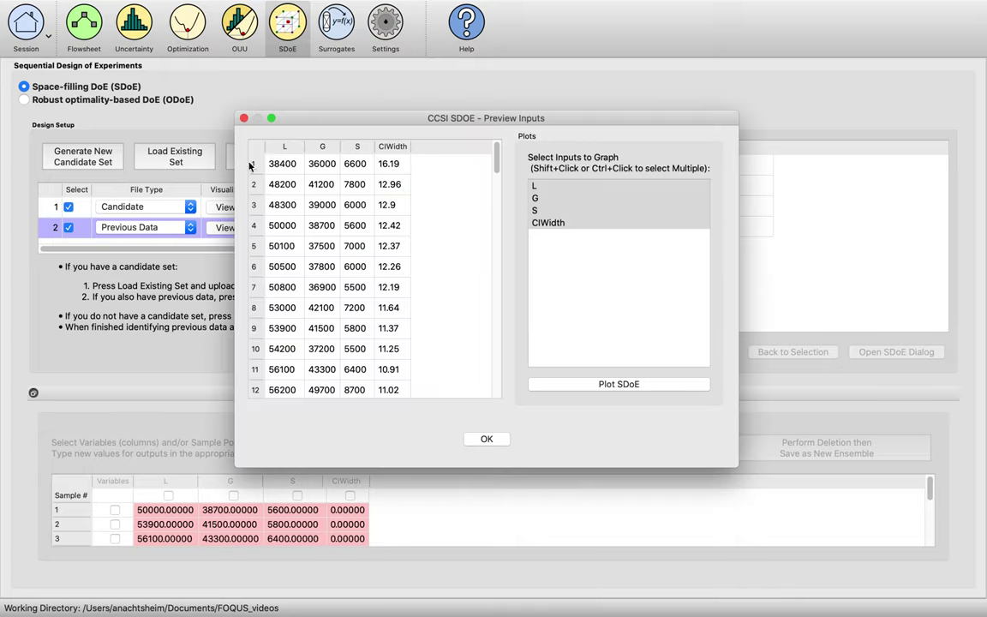
{"action": "scroll", "coordinate": [324, 250], "scroll_direction": "down", "scroll_amount": 5}
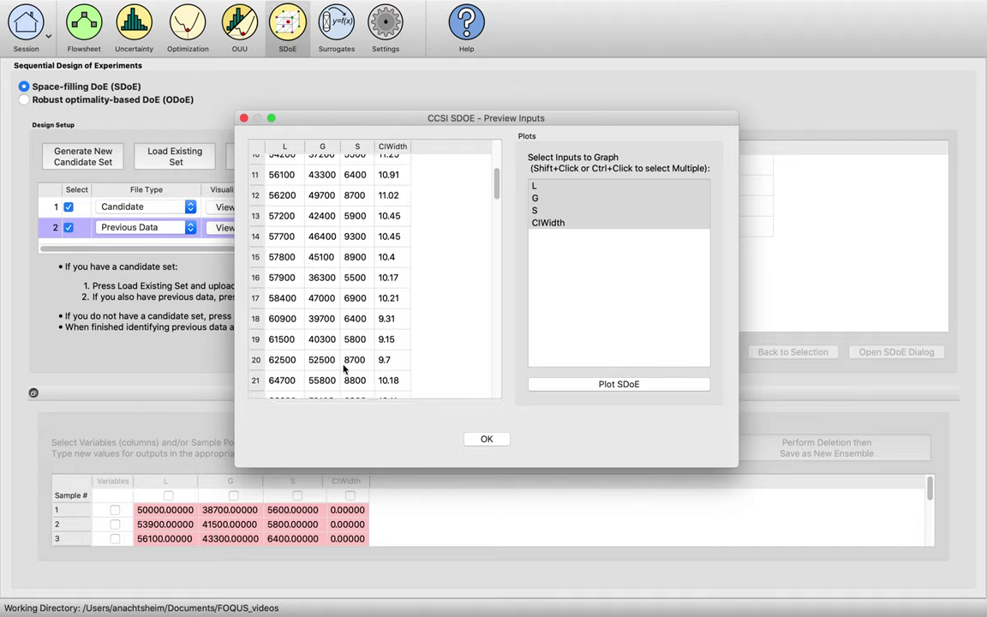
{"action": "scroll", "coordinate": [345, 368], "scroll_direction": "up", "scroll_amount": 4}
{"action": "scroll", "coordinate": [345, 369], "scroll_direction": "up", "scroll_amount": 1}
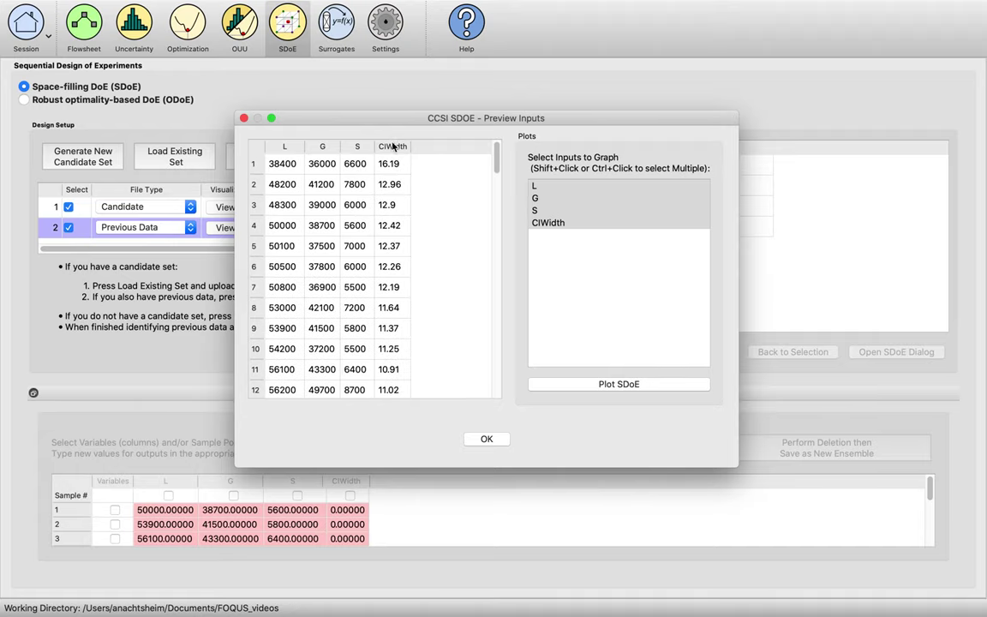
{"action": "left_click", "coordinate": [540, 200]}
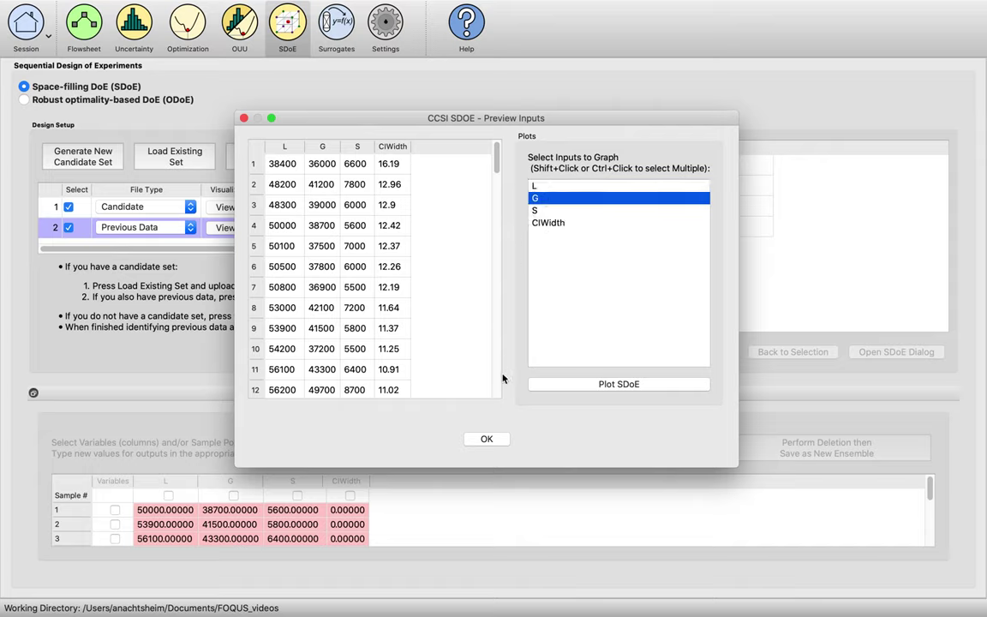
{"action": "left_click", "coordinate": [485, 439]}
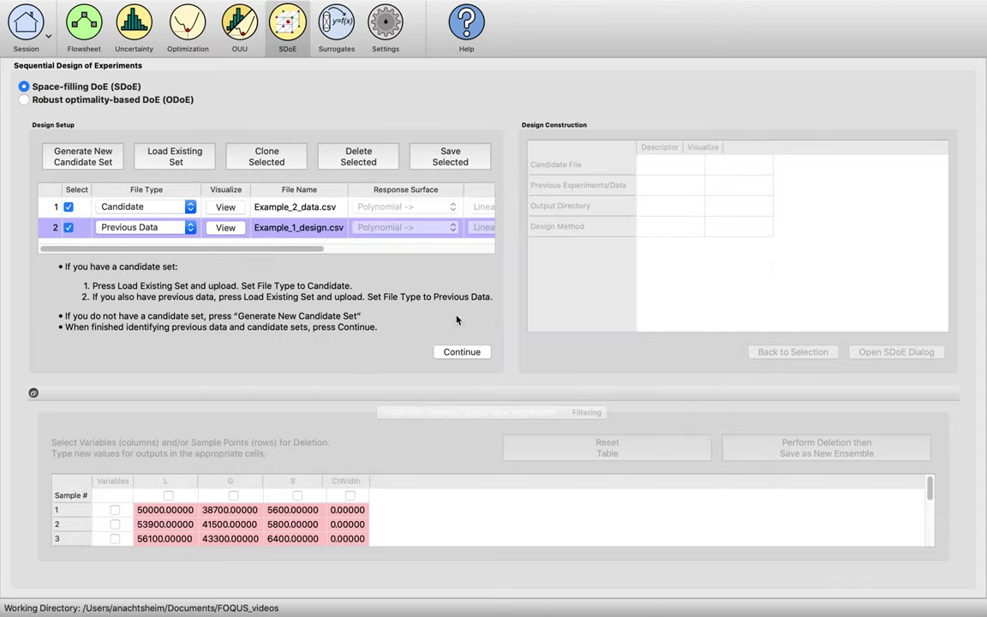
Confirm the loaded files, choose Non-Uniform Space Filling (NUSF) as the design method, and open the SDoE dialog
{"action": "left_click", "coordinate": [457, 353]}
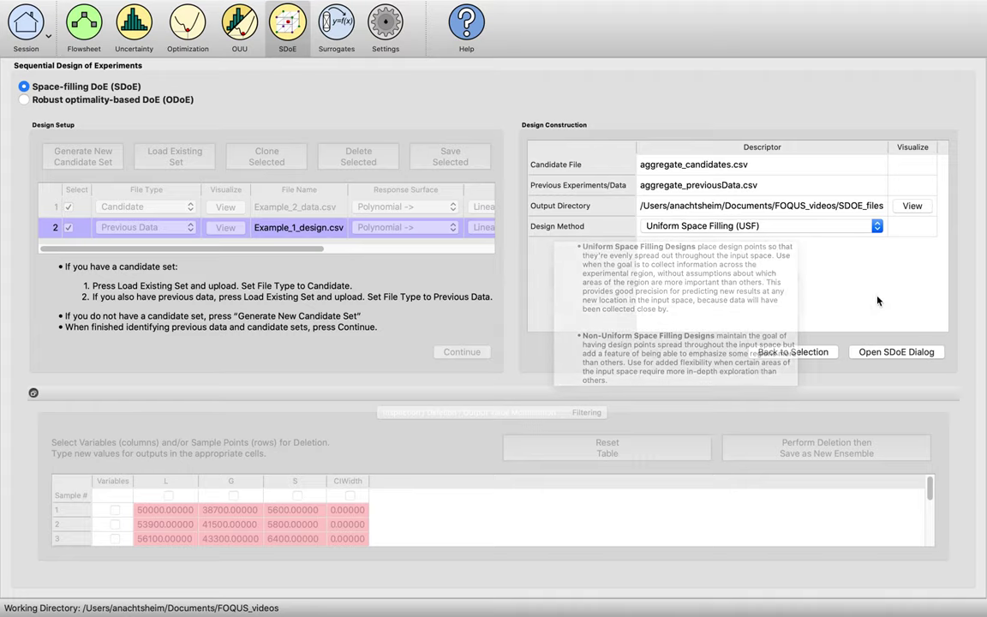
{"action": "left_click", "coordinate": [740, 226]}
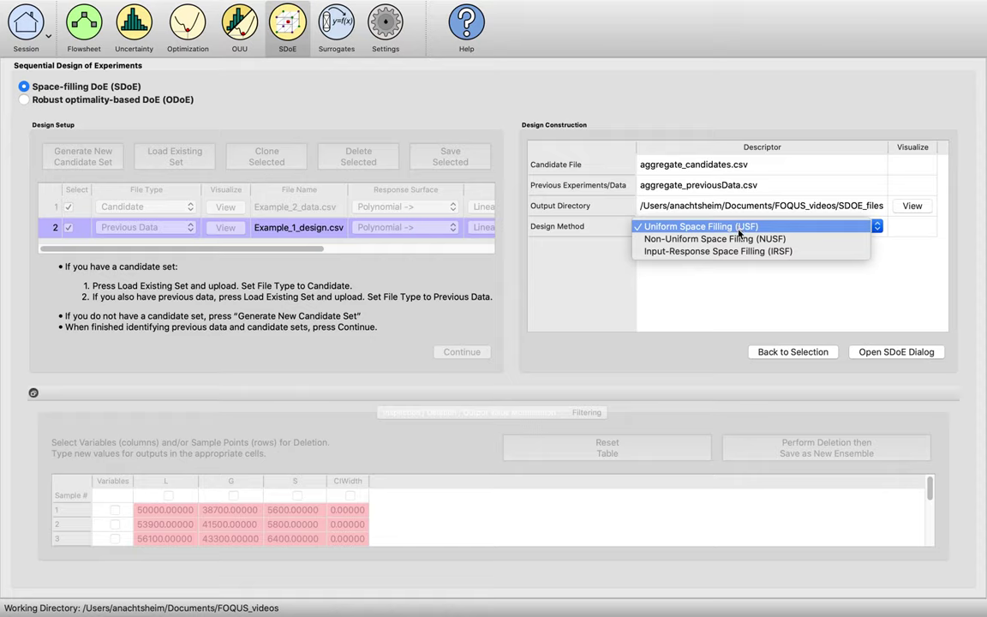
{"action": "left_click", "coordinate": [739, 239]}
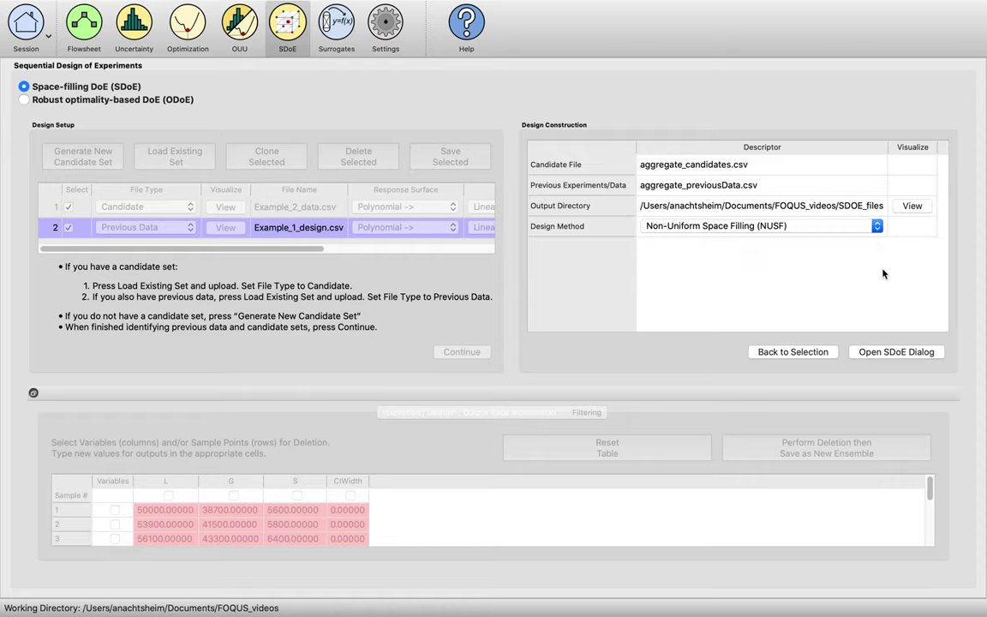
{"action": "left_click", "coordinate": [896, 355]}
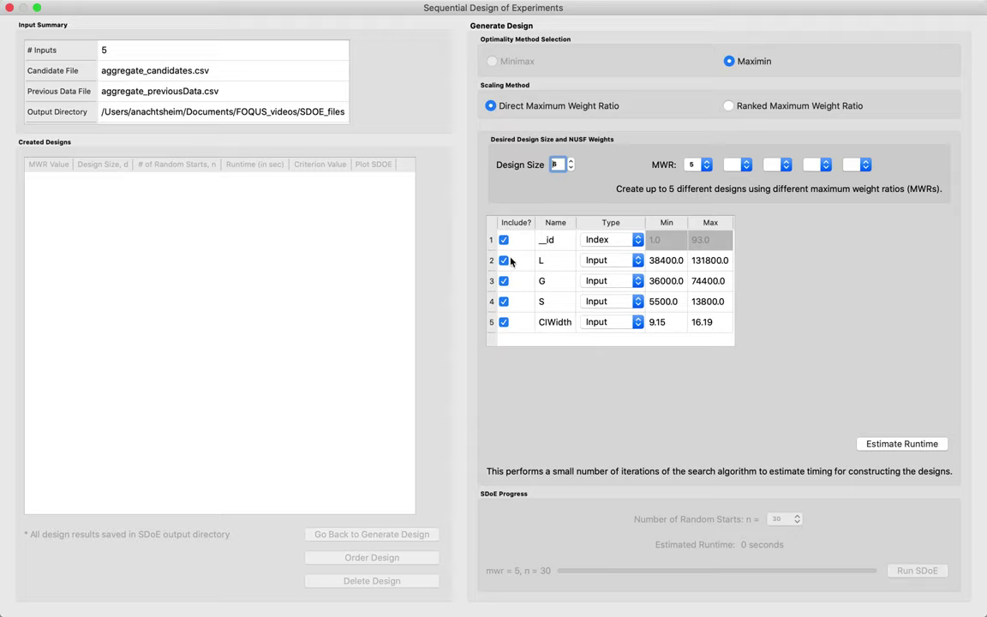
{"action": "type", "text": "8"}
{"action": "key", "text": "BackSpace"}
{"action": "type", "text": "8"}
{"action": "mouse_move", "coordinate": [646, 271]}
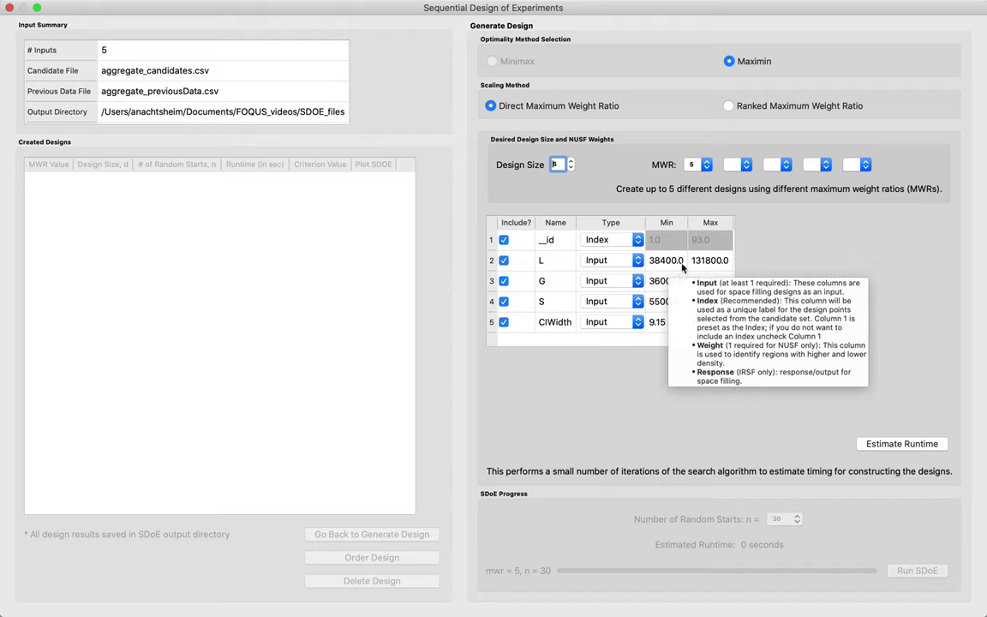
{"action": "type", "text": "6"}
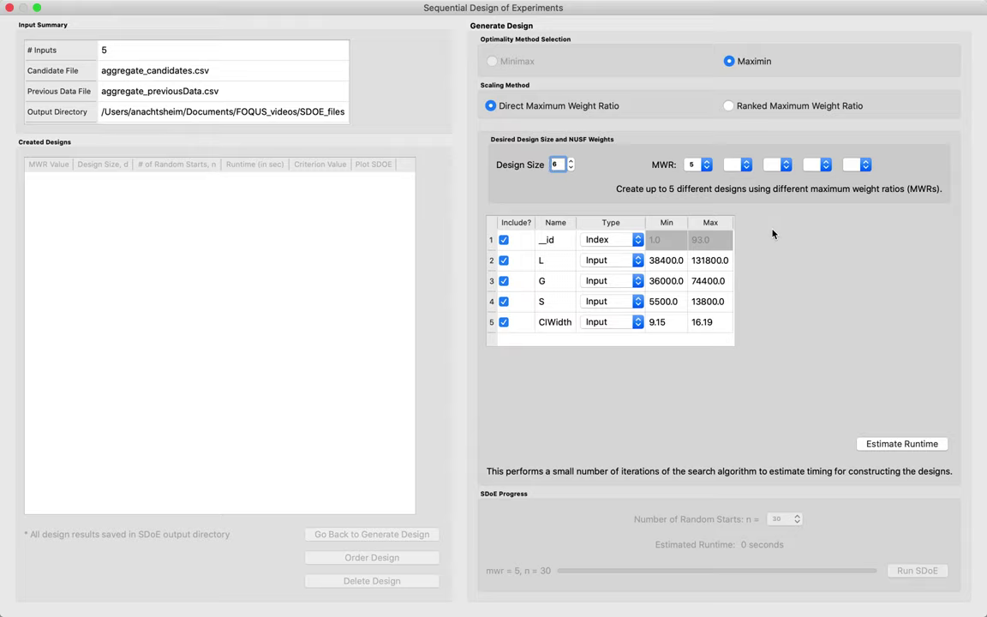
{"action": "left_click", "coordinate": [504, 241]}
{"action": "left_click", "coordinate": [504, 240]}
Set the CIWidth column's type to Weight
{"action": "mouse_move", "coordinate": [641, 242]}
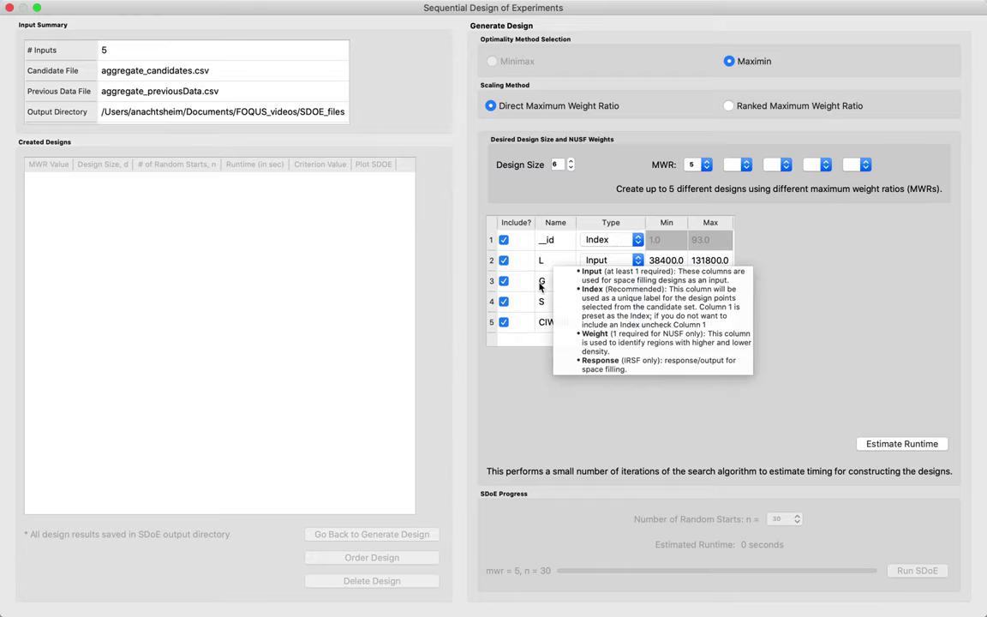
{"action": "mouse_move", "coordinate": [540, 331]}
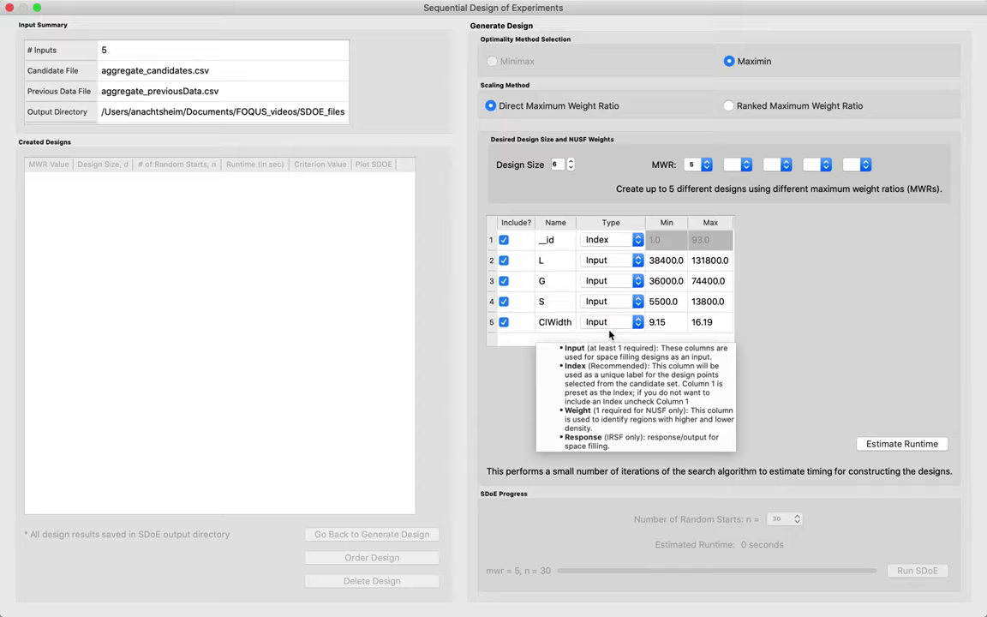
{"action": "left_click", "coordinate": [638, 323]}
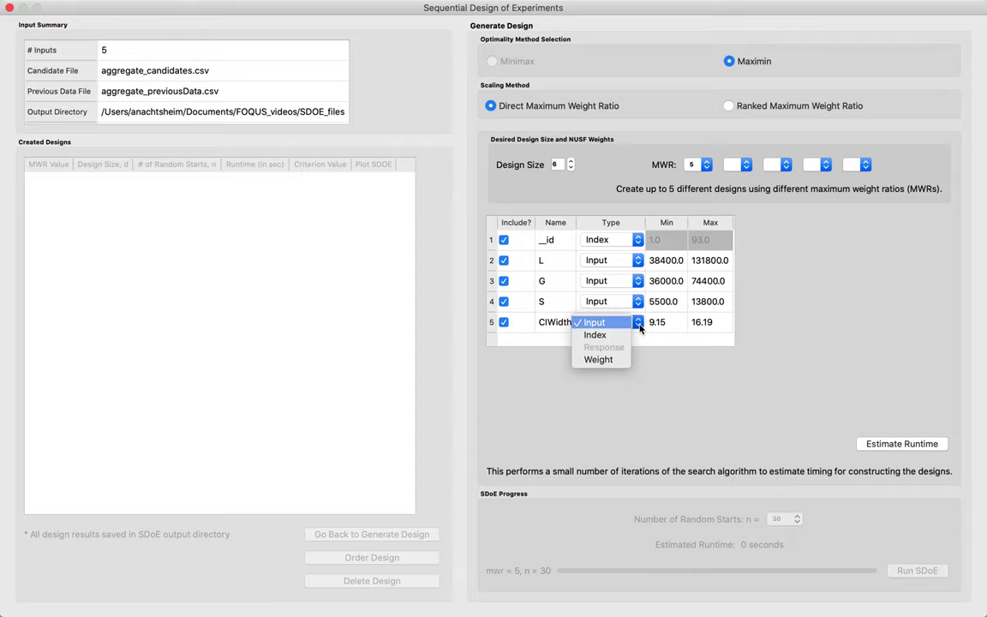
{"action": "left_click", "coordinate": [613, 360]}
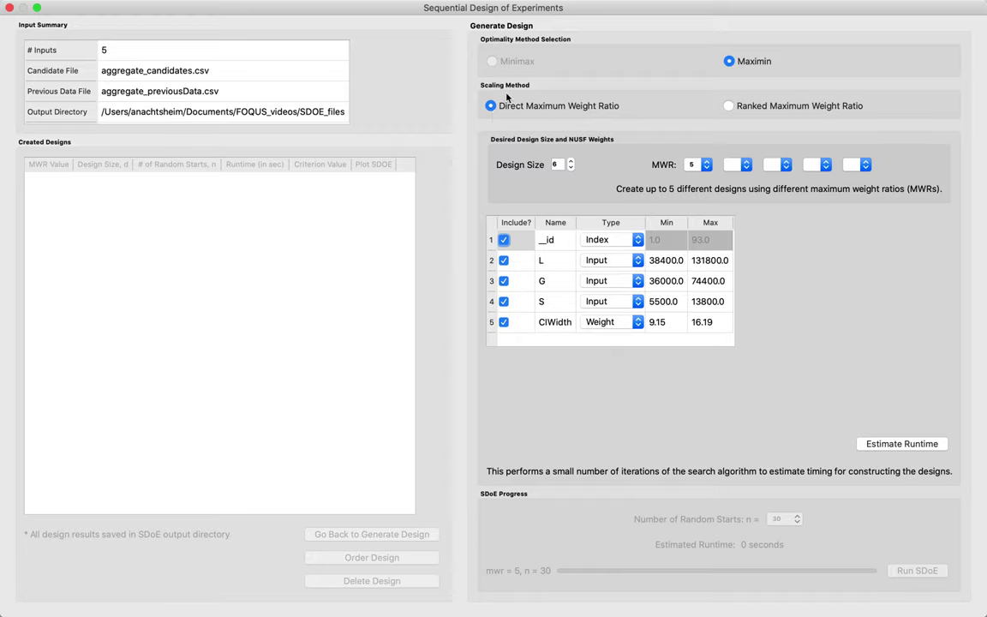
Keep Direct Maximum Weight Ratio as the scaling method and set the design size to 8
{"action": "mouse_move", "coordinate": [708, 87]}
{"action": "mouse_move", "coordinate": [730, 105]}
{"action": "left_click", "coordinate": [729, 105]}
{"action": "left_click", "coordinate": [491, 106]}
{"action": "mouse_move", "coordinate": [778, 107]}
{"action": "left_click", "coordinate": [571, 169]}
{"action": "left_click", "coordinate": [572, 163]}
{"action": "mouse_move", "coordinate": [518, 156]}
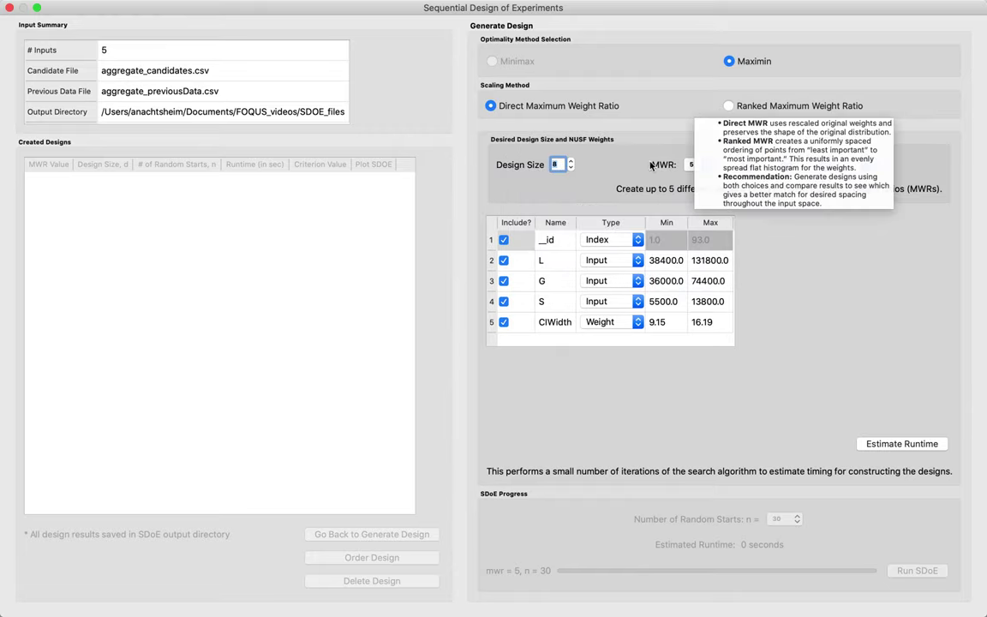
Review the guidance on maximum weight ratios and the MWR values available for the first design
{"action": "mouse_move", "coordinate": [638, 189]}
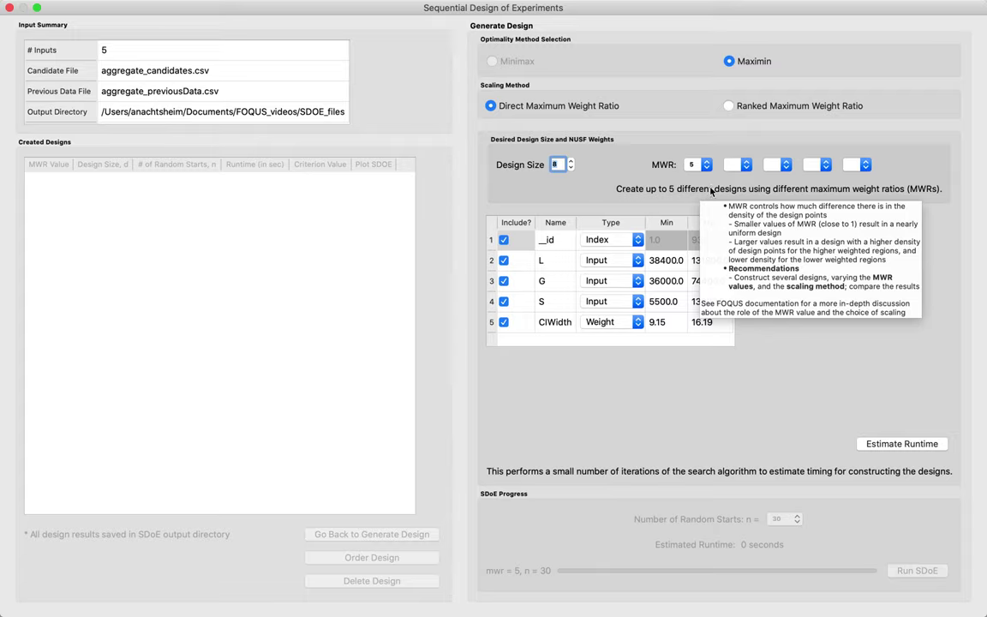
{"action": "mouse_move", "coordinate": [703, 171]}
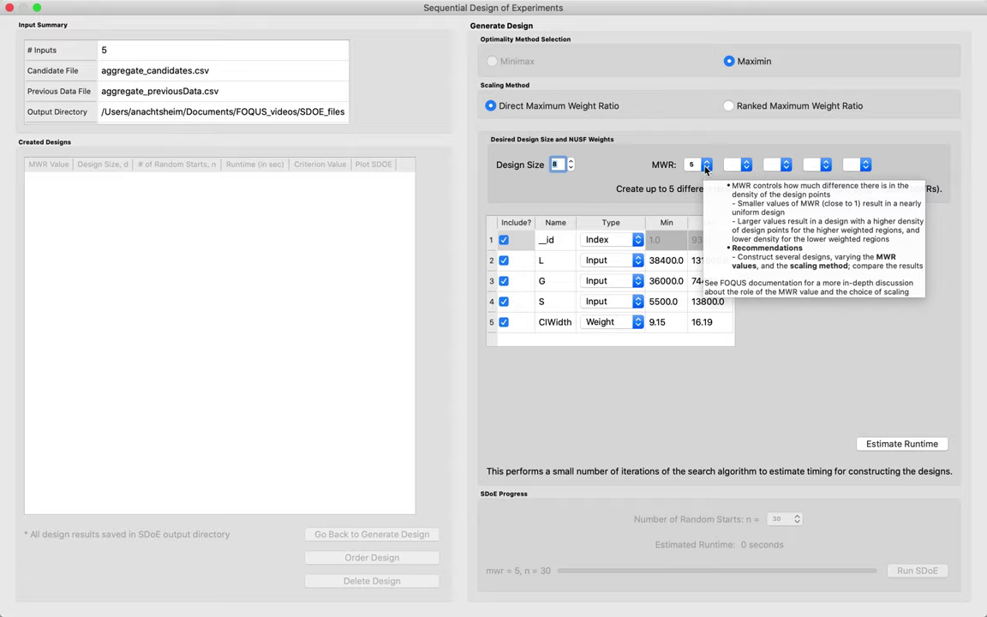
{"action": "left_click", "coordinate": [705, 168]}
{"action": "left_click", "coordinate": [705, 168]}
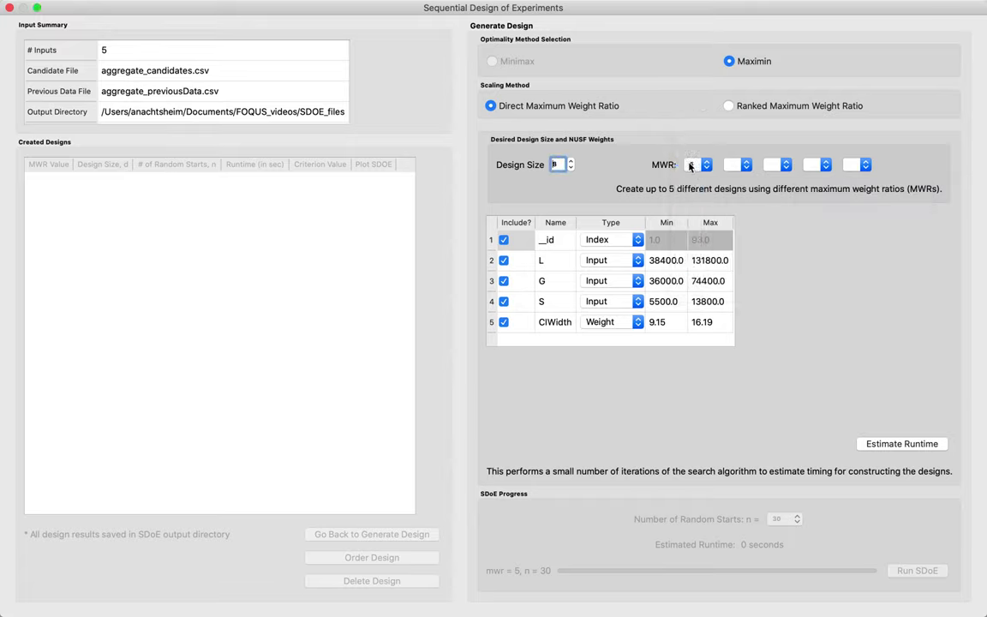
{"action": "mouse_move", "coordinate": [691, 167]}
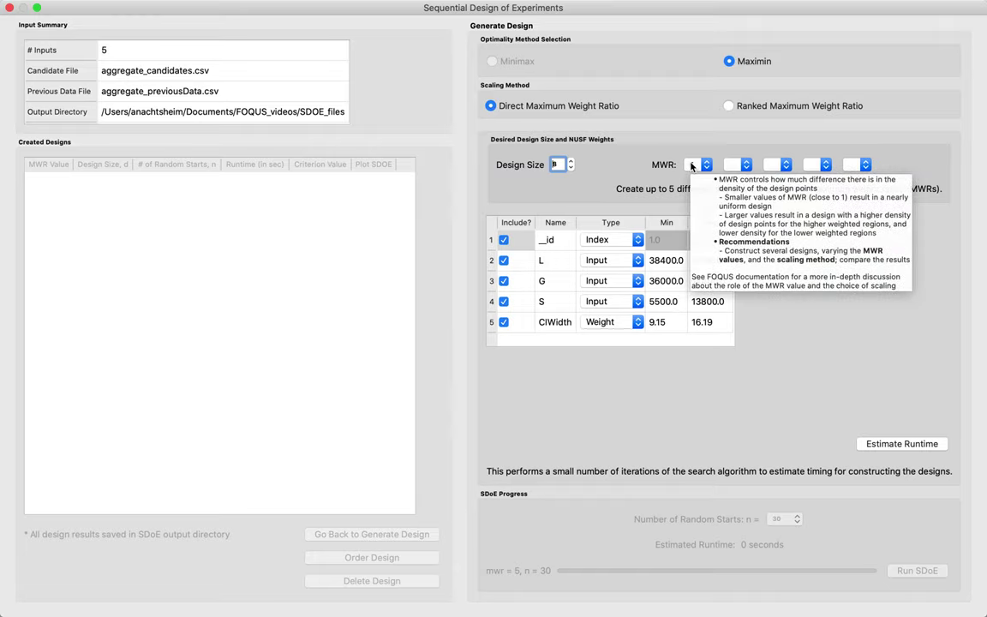
{"action": "left_click", "coordinate": [692, 166]}
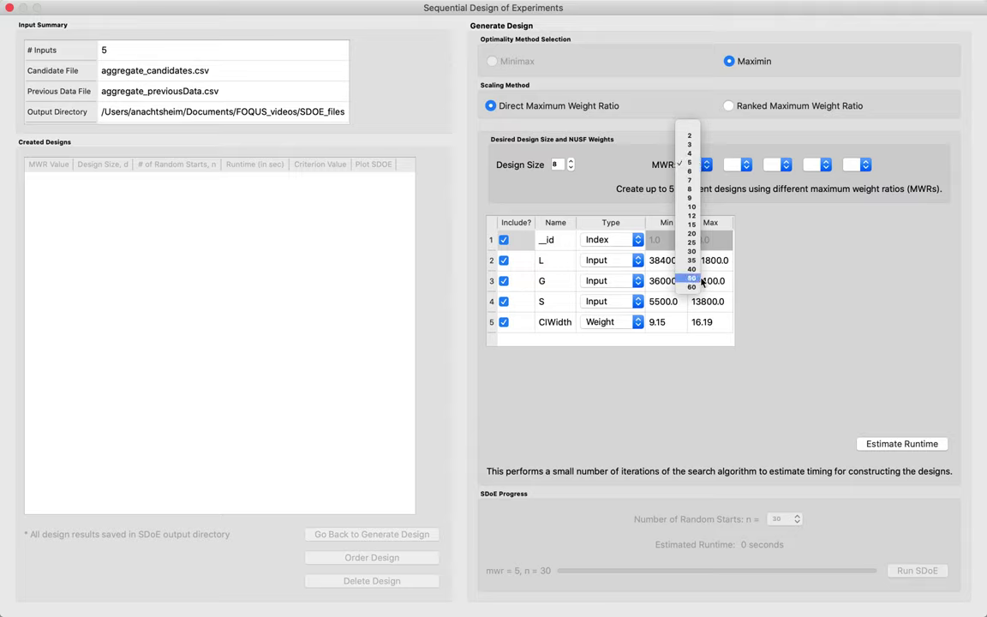
{"action": "left_click", "coordinate": [706, 166]}
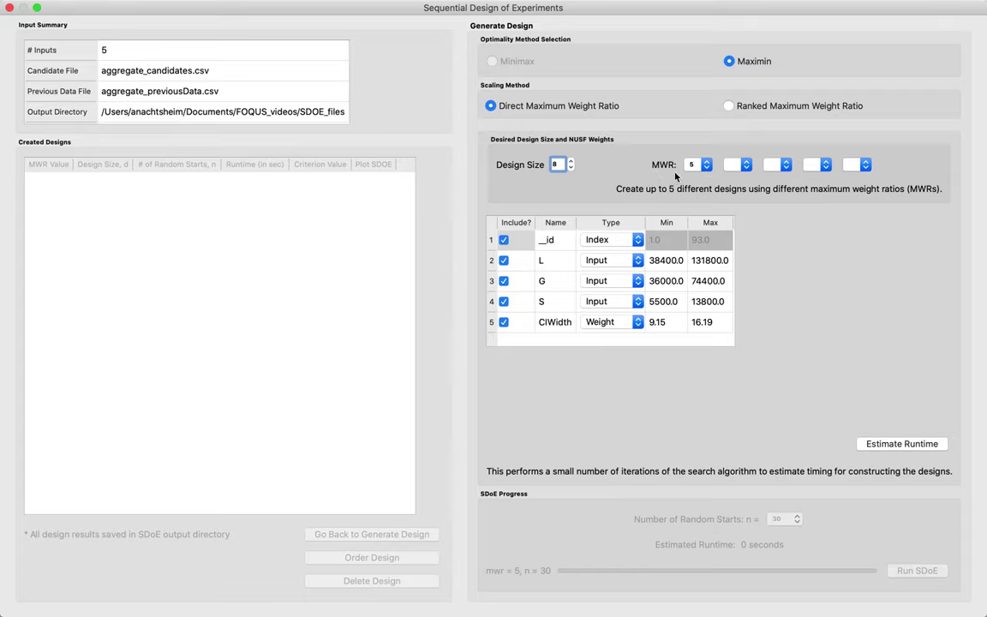
Set the first four maximum weight ratios to 2, 5, 15 and 35, and estimate the design runtime
{"action": "mouse_move", "coordinate": [659, 149]}
{"action": "left_click", "coordinate": [691, 164]}
{"action": "left_click", "coordinate": [690, 136]}
{"action": "left_click", "coordinate": [738, 164]}
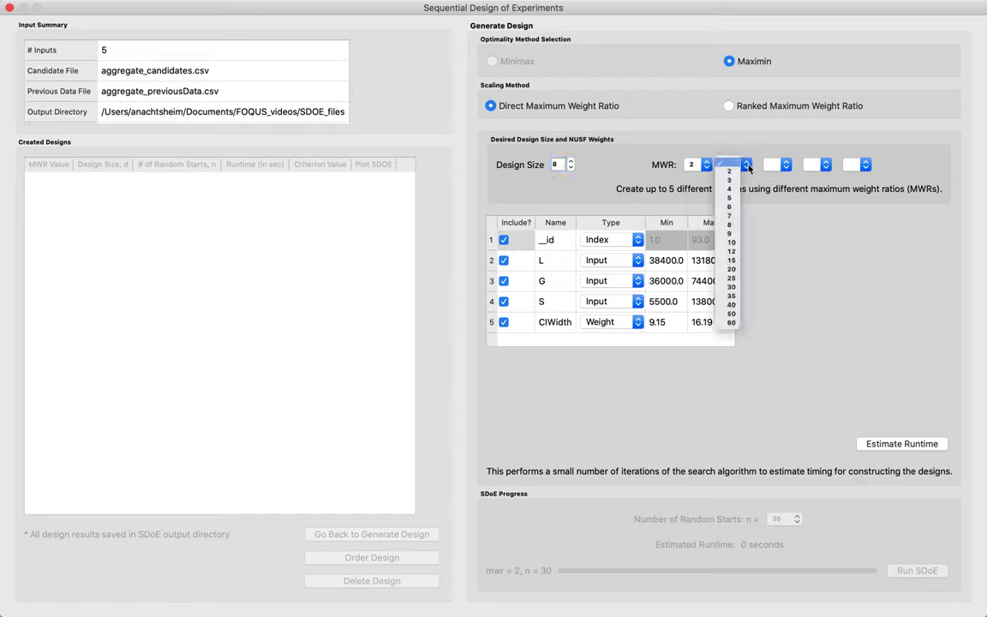
{"action": "left_click", "coordinate": [731, 198]}
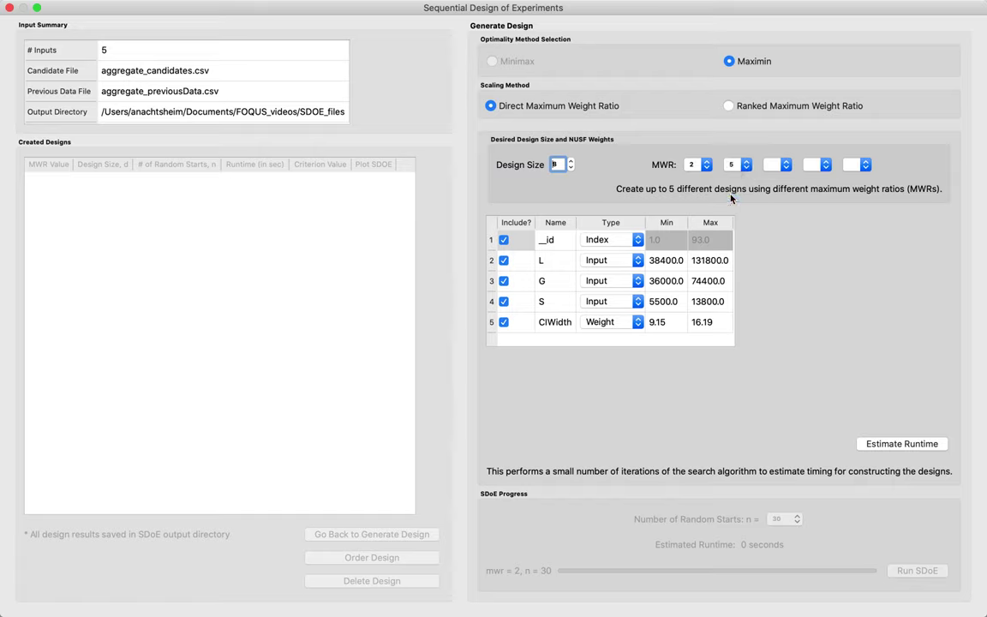
{"action": "left_click", "coordinate": [778, 164]}
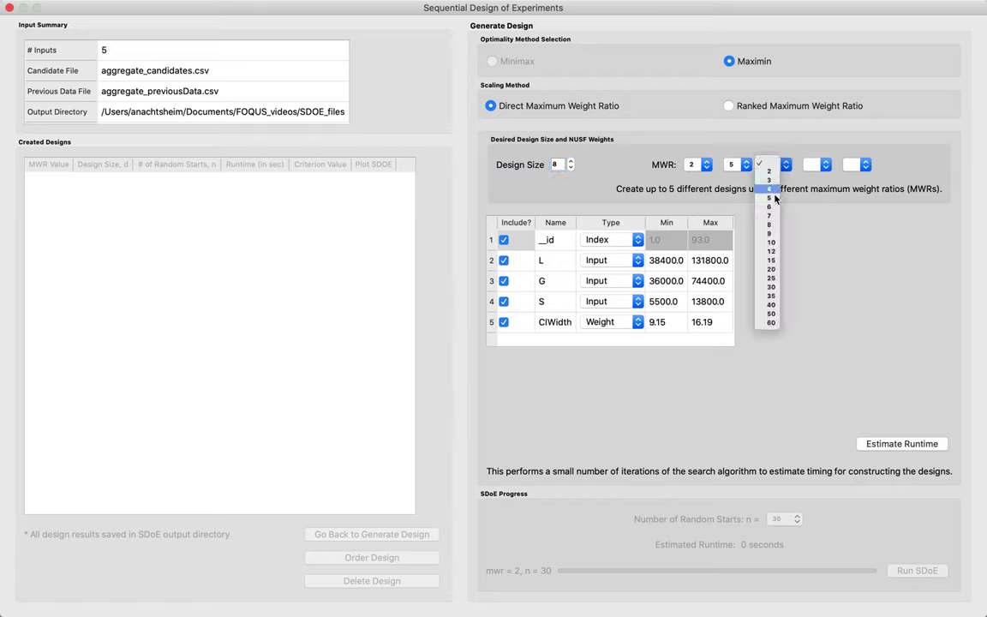
{"action": "left_click", "coordinate": [772, 260]}
{"action": "left_click", "coordinate": [813, 164]}
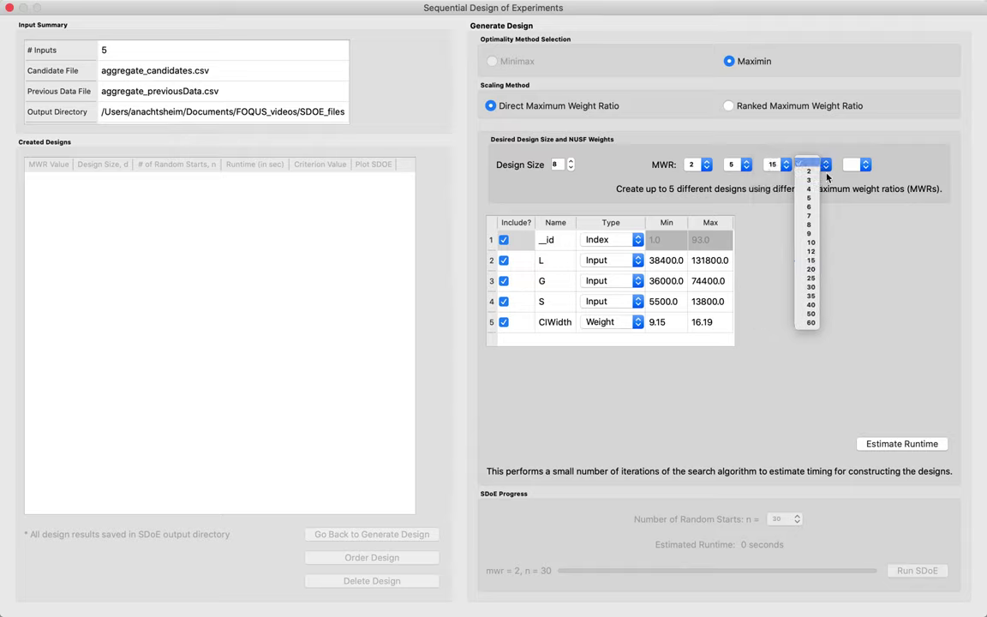
{"action": "left_click", "coordinate": [814, 296]}
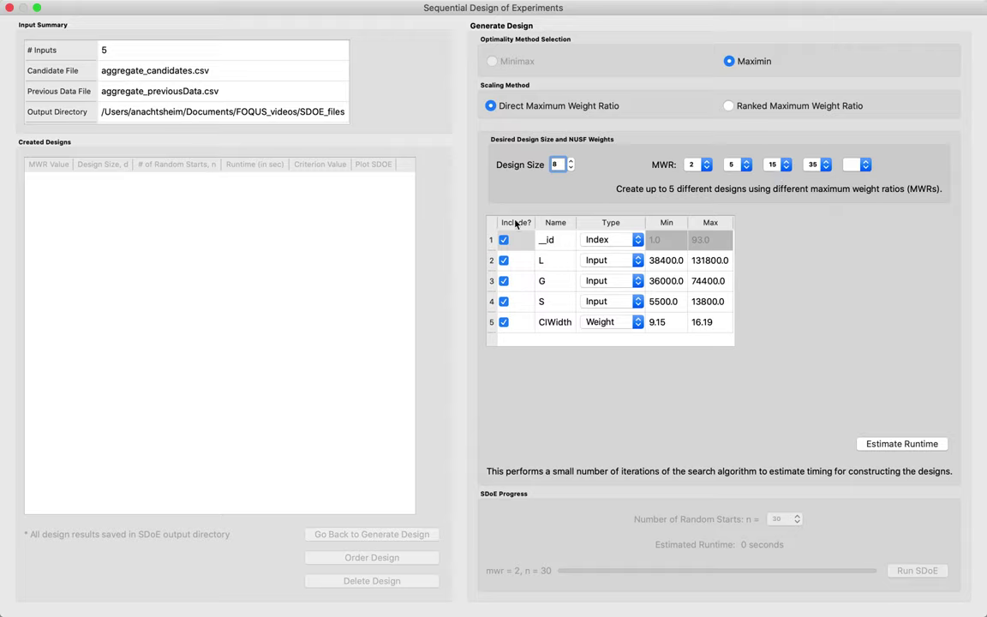
{"action": "left_click", "coordinate": [900, 444]}
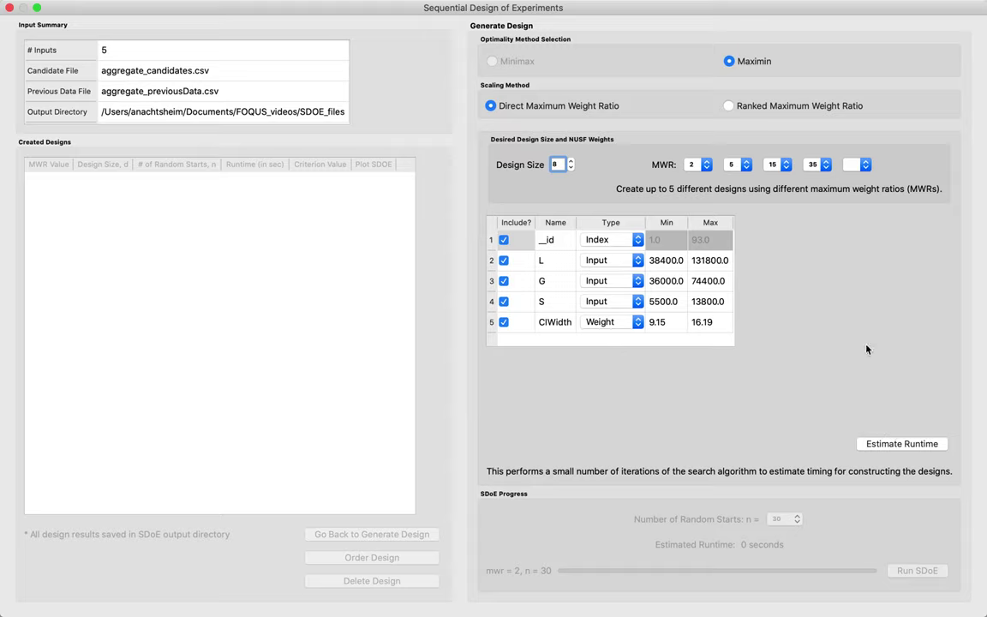